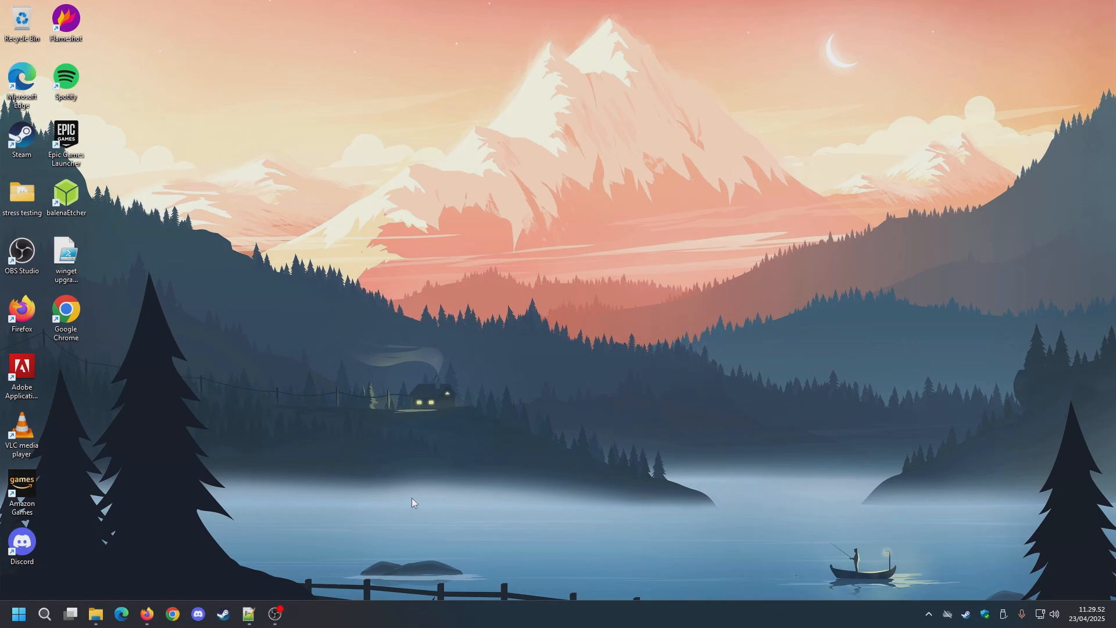
# Step: Search the installed apps for VirtualBox and open Oracle VirtualBox Manager
pyautogui.press('super')
pyautogui.write('vi')
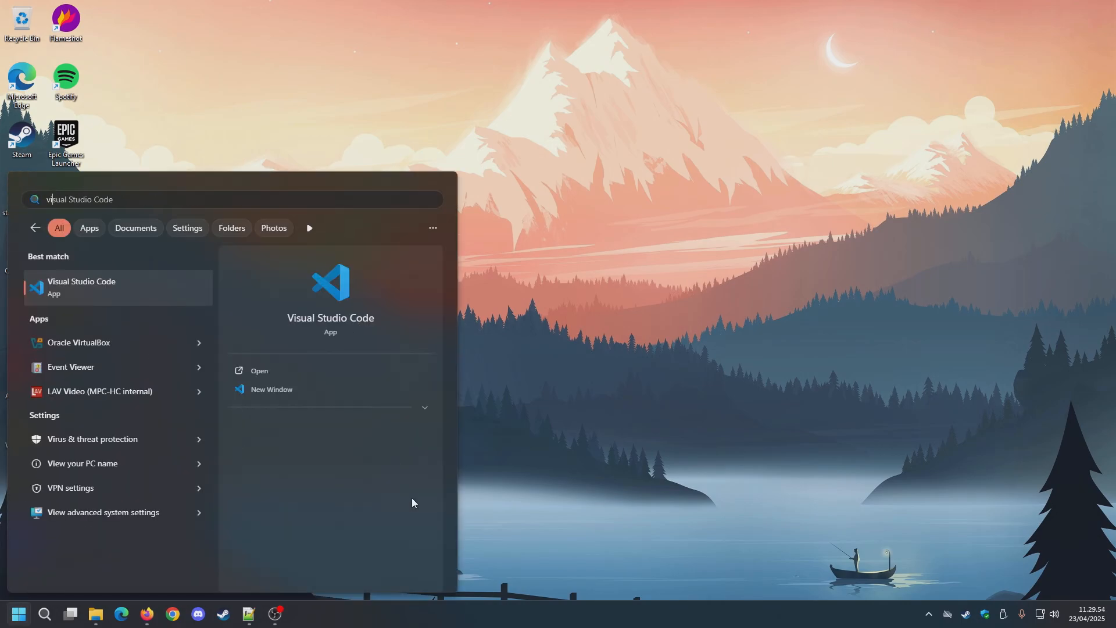
pyautogui.write('r')
pyautogui.press('Return')
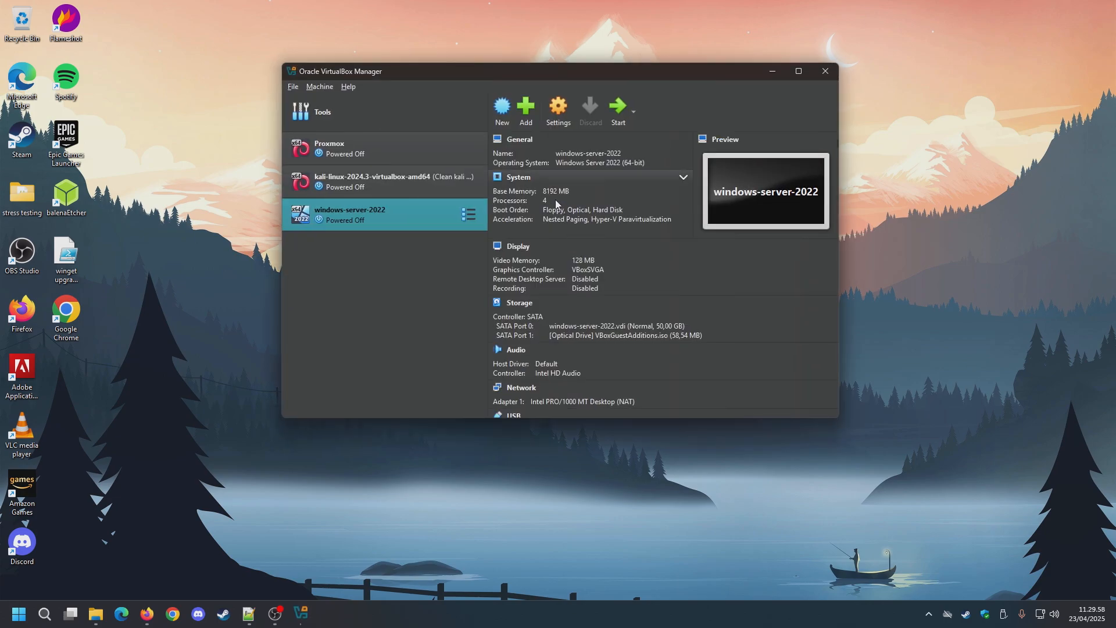
# Step: Review the Proxmox, kali-linux and windows-server-2022 machines' details, and close VirtualBox Manager
pyautogui.click(390, 152)
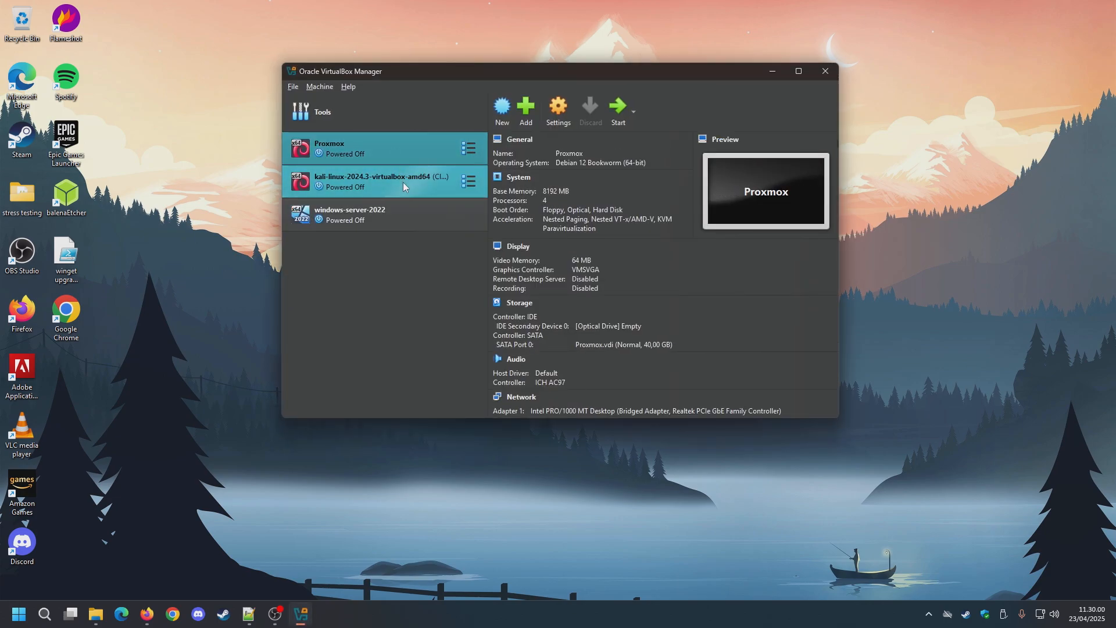
pyautogui.click(407, 217)
pyautogui.click(410, 175)
pyautogui.click(411, 149)
pyautogui.click(409, 180)
pyautogui.click(402, 213)
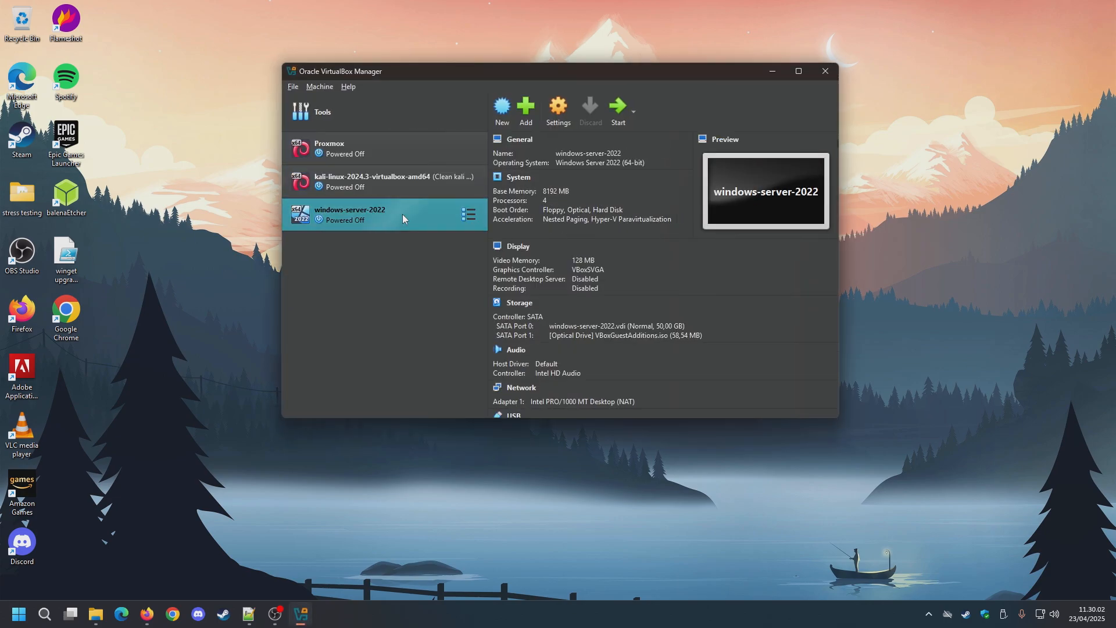
pyautogui.click(406, 181)
pyautogui.click(416, 145)
pyautogui.click(403, 190)
pyautogui.click(414, 212)
pyautogui.moveTo(454, 79); pyautogui.dragTo(476, 87)
pyautogui.click(842, 79)
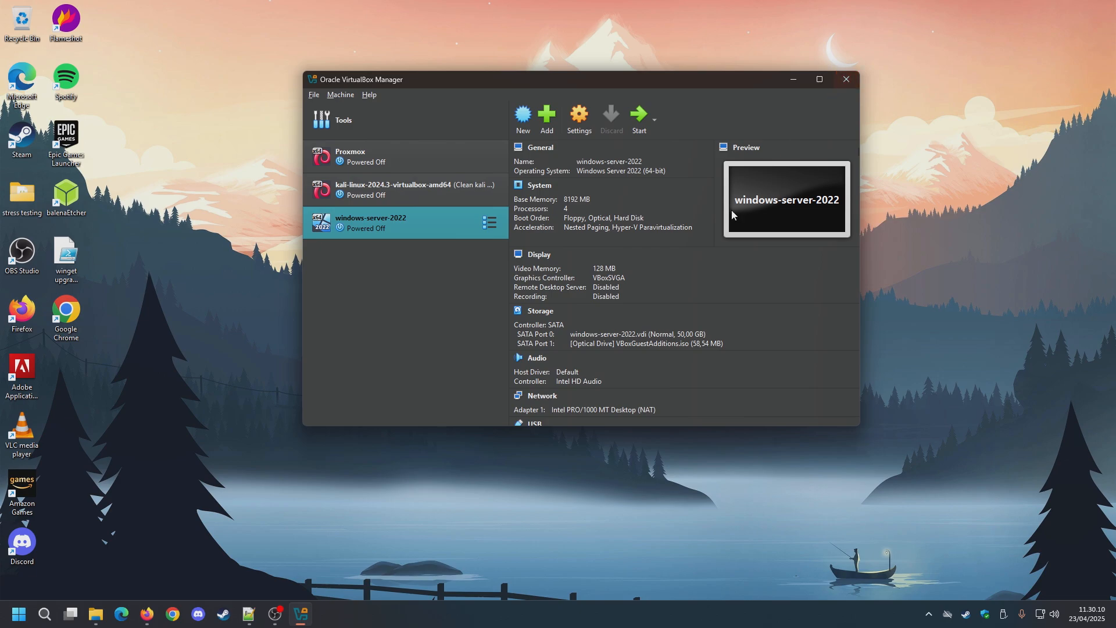
# Step: Switch to the Firefox window with the empty new tab and go to virtualbox.org
pyautogui.moveTo(148, 610)
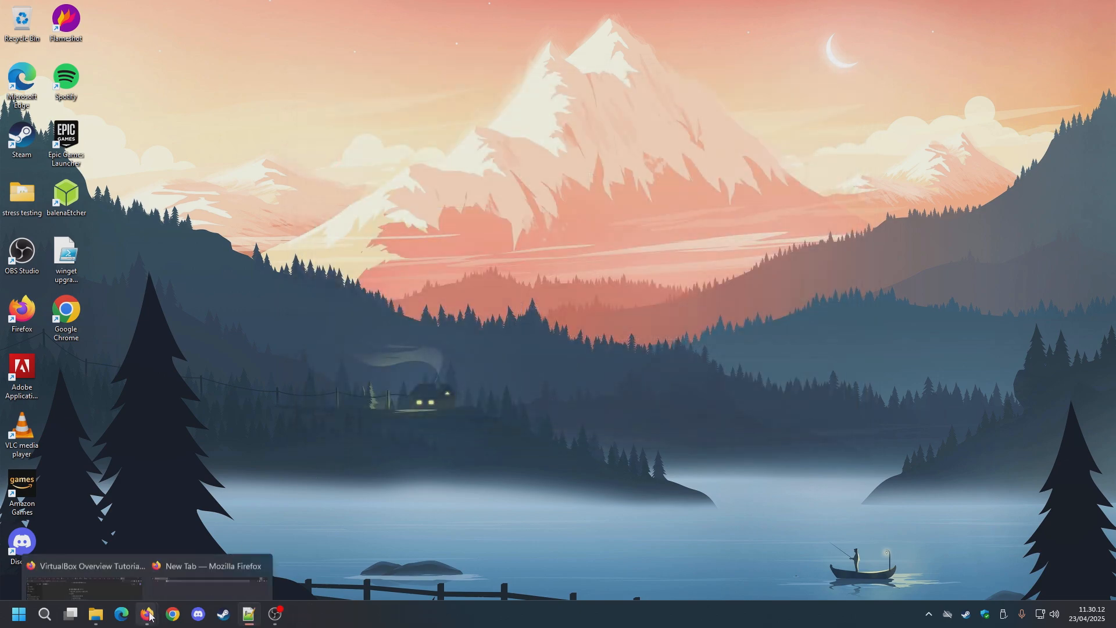
pyautogui.click(204, 546)
pyautogui.click(308, 39)
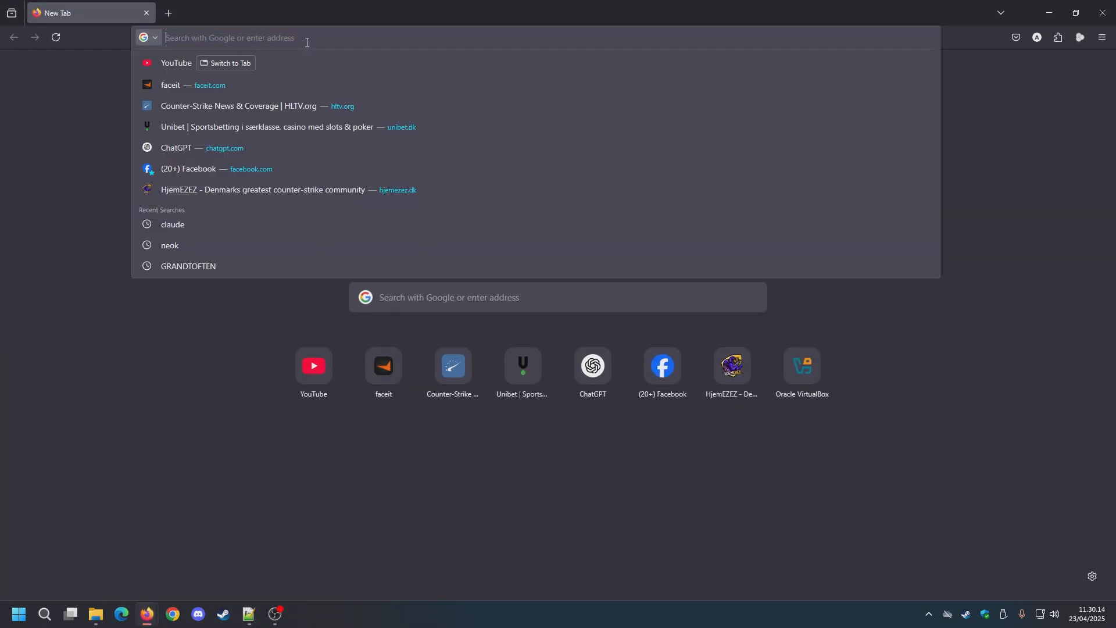
pyautogui.write('virtualbox.org')
pyautogui.press('Return')
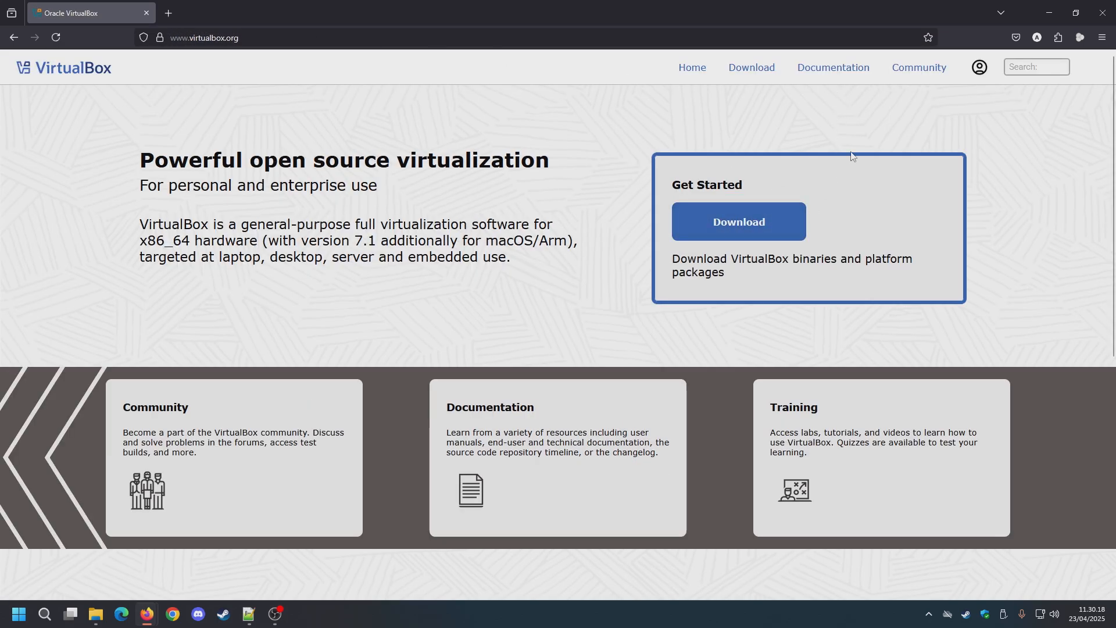
# Step: Download the VirtualBox 7.1.8 platform package for Windows hosts and show the file in its folder
pyautogui.click(755, 72)
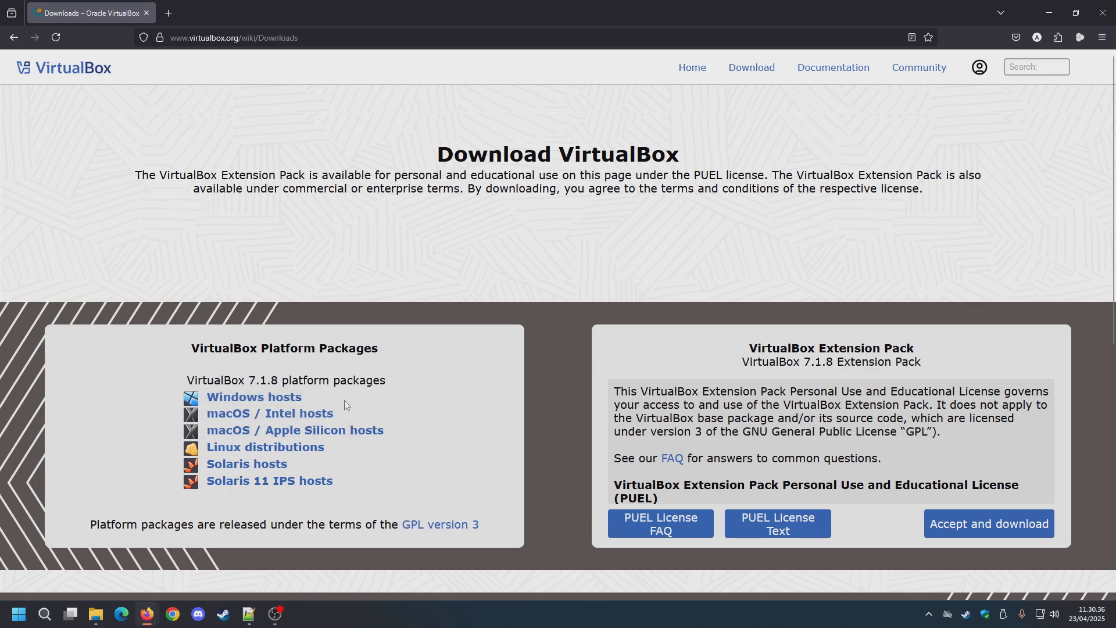
pyautogui.click(286, 403)
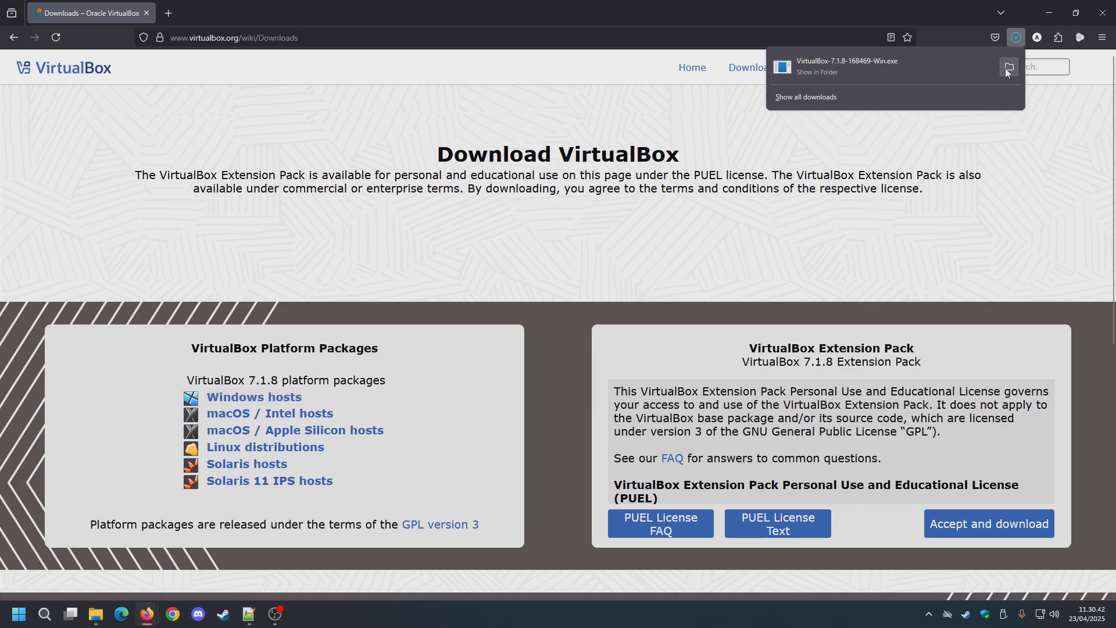
pyautogui.click(1005, 68)
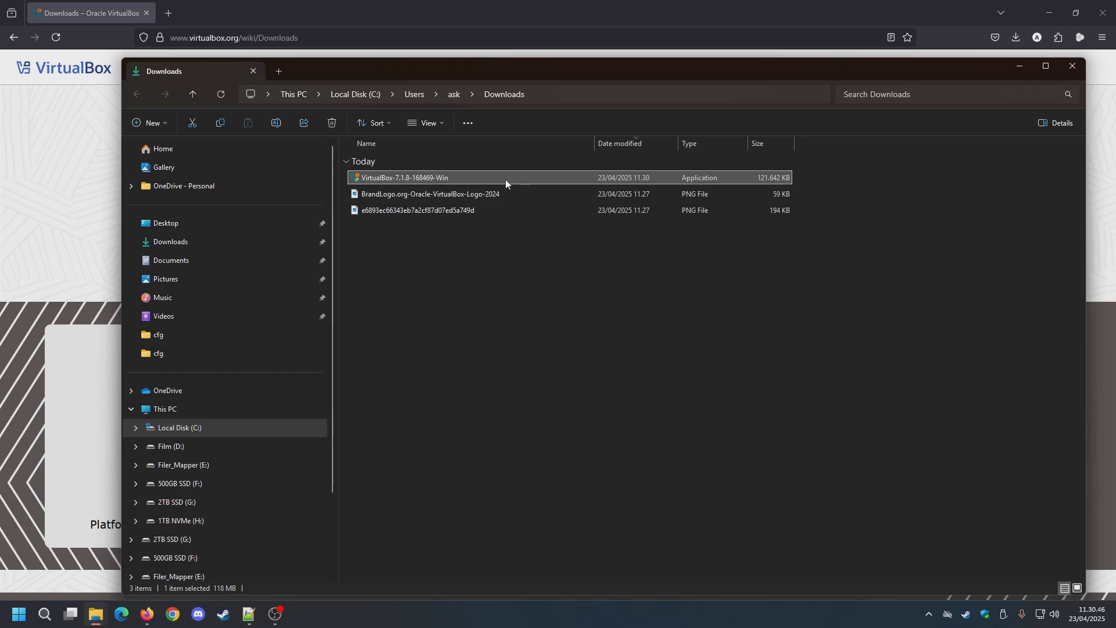
# Step: Run the VirtualBox-7.1.8-168469-Win installer and remove the existing VirtualBox 7.1.8 installation with its setup wizard
pyautogui.doubleClick(421, 178)
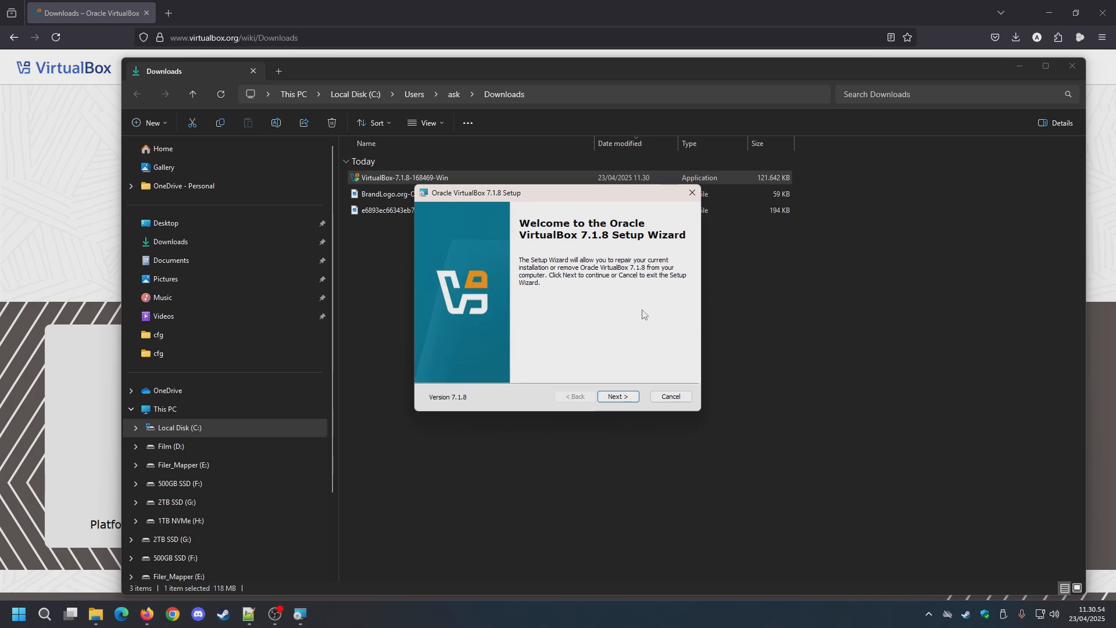
pyautogui.click(618, 397)
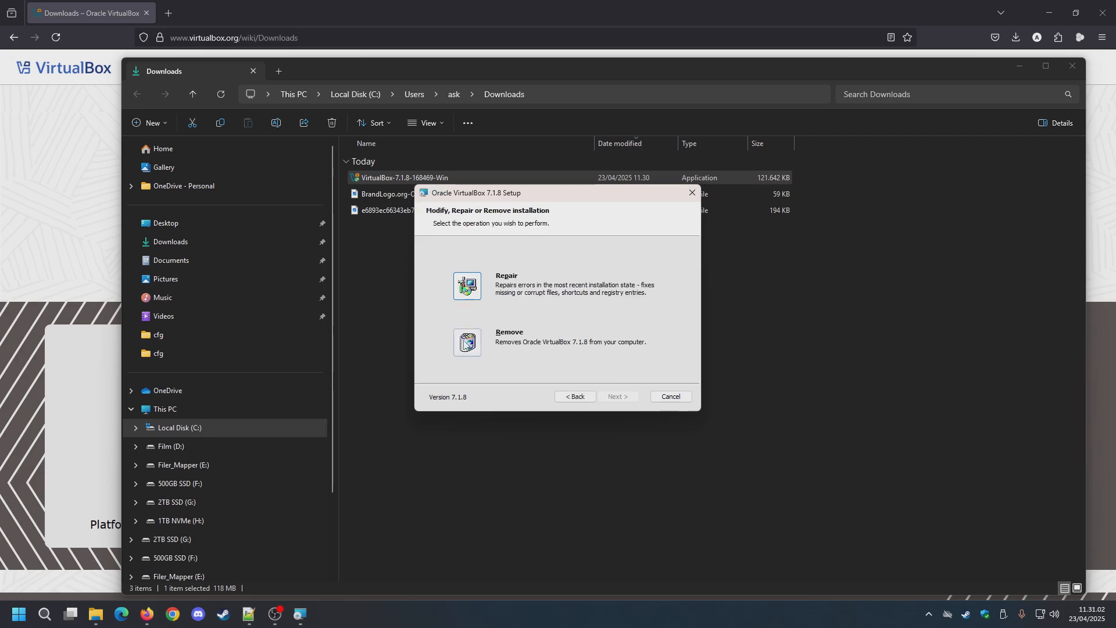
pyautogui.click(469, 346)
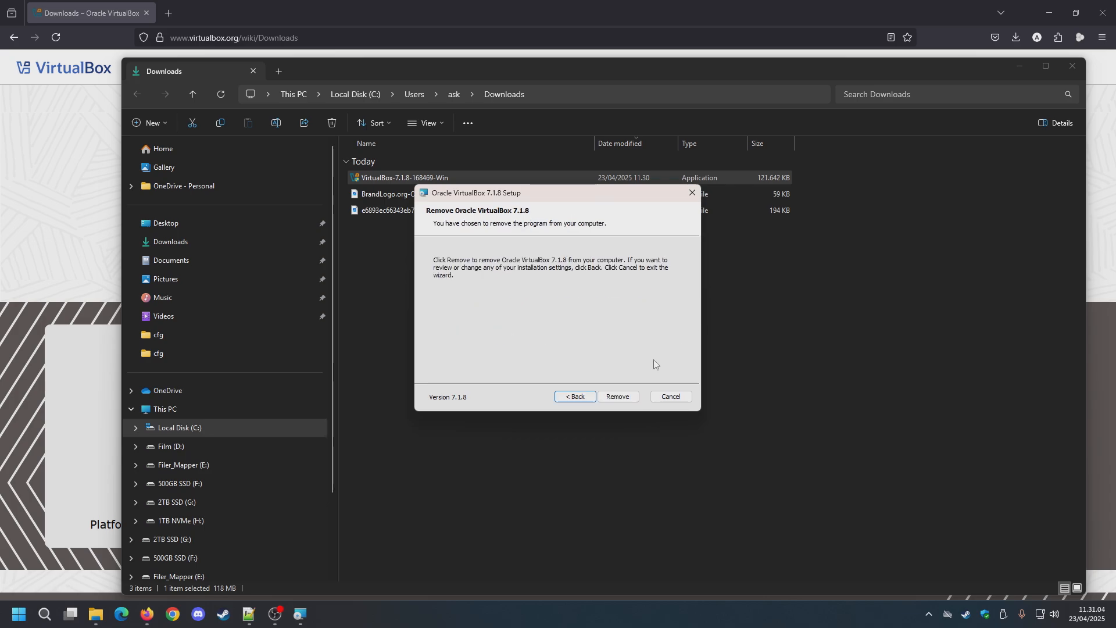
pyautogui.click(619, 396)
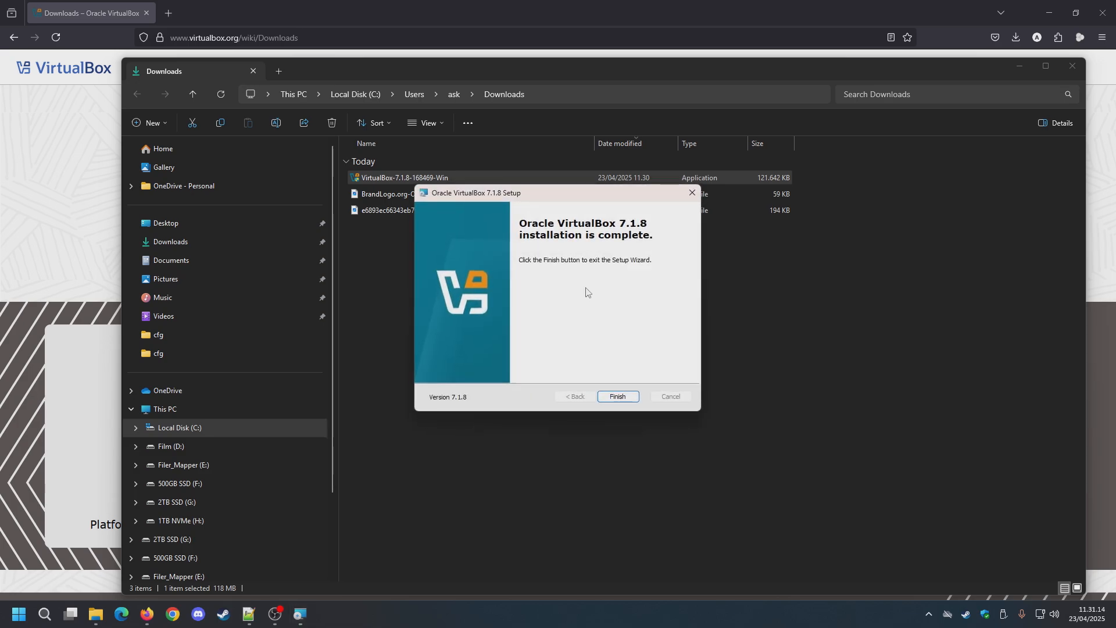
pyautogui.click(618, 396)
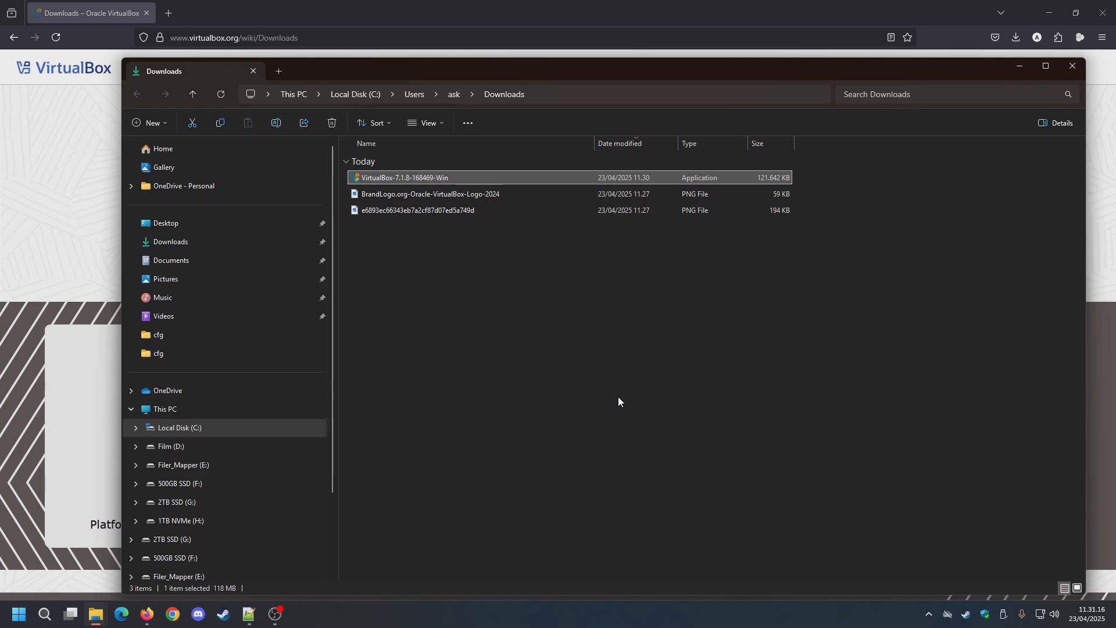
pyautogui.press('super')
pyautogui.click(577, 316)
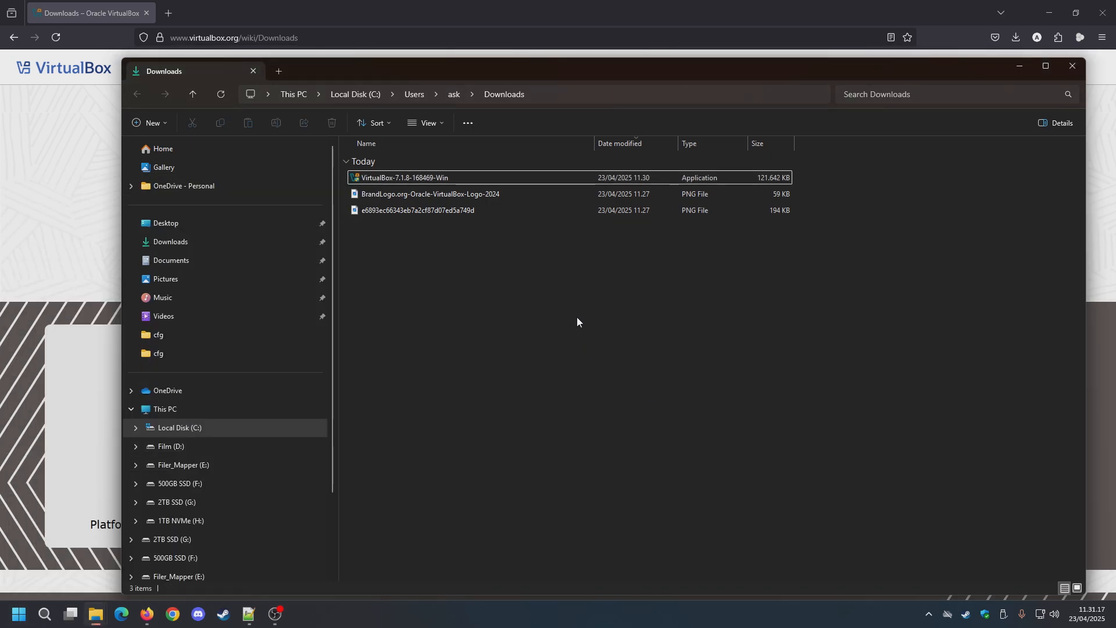
# Step: Run the VirtualBox-7.1.8-168469-Win installer again, accept the license terms and proceed to the feature selection
pyautogui.doubleClick(435, 178)
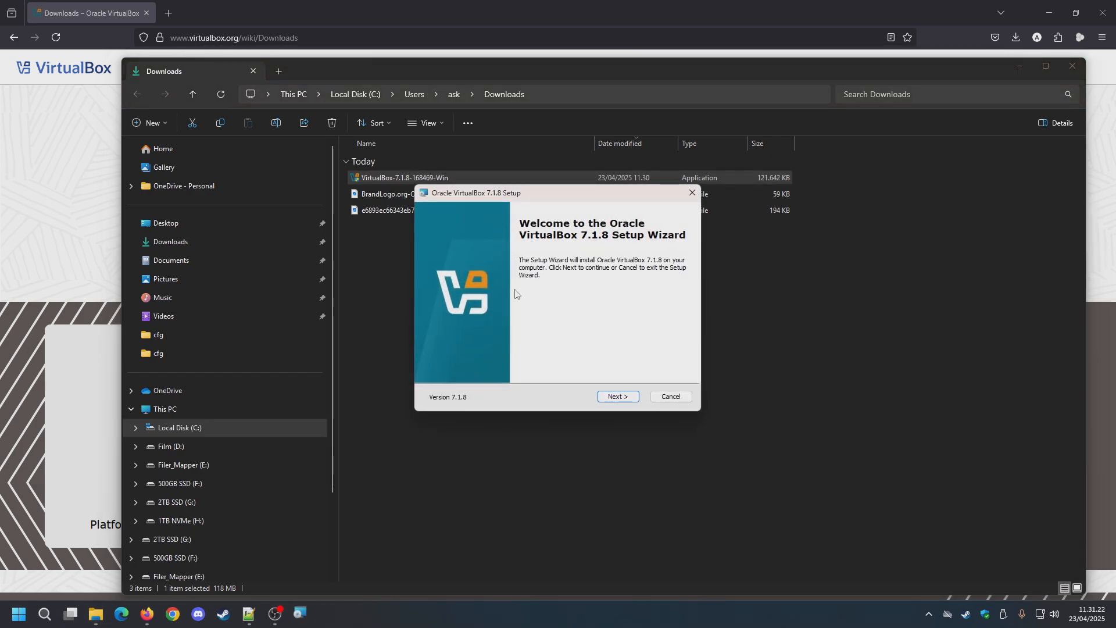
pyautogui.click(618, 397)
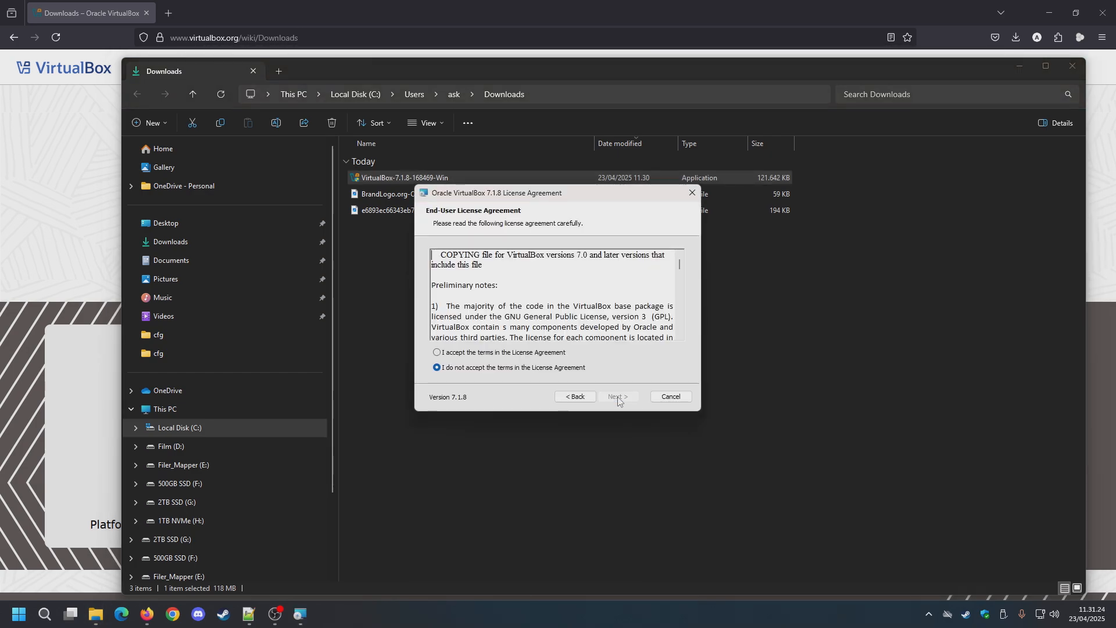
pyautogui.click(523, 352)
pyautogui.click(614, 398)
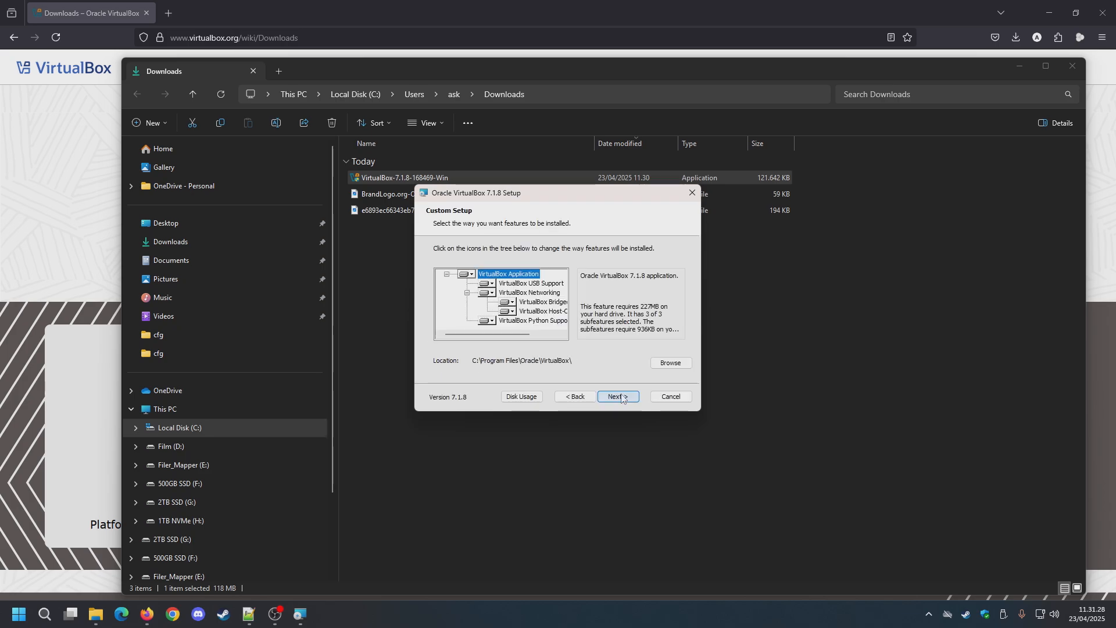
pyautogui.click(575, 397)
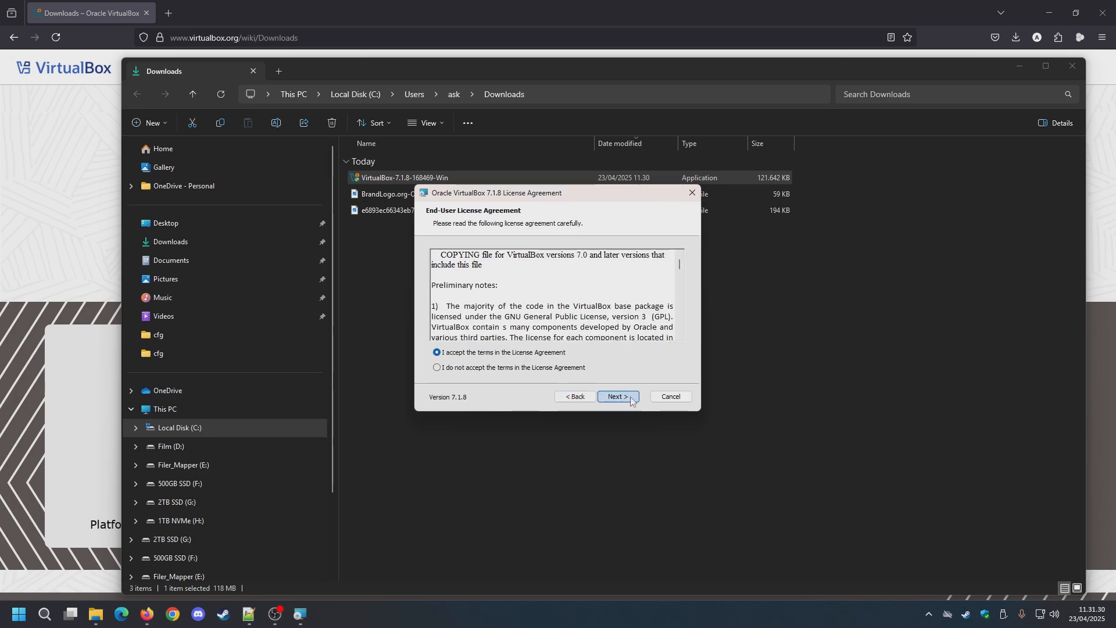
pyautogui.click(618, 398)
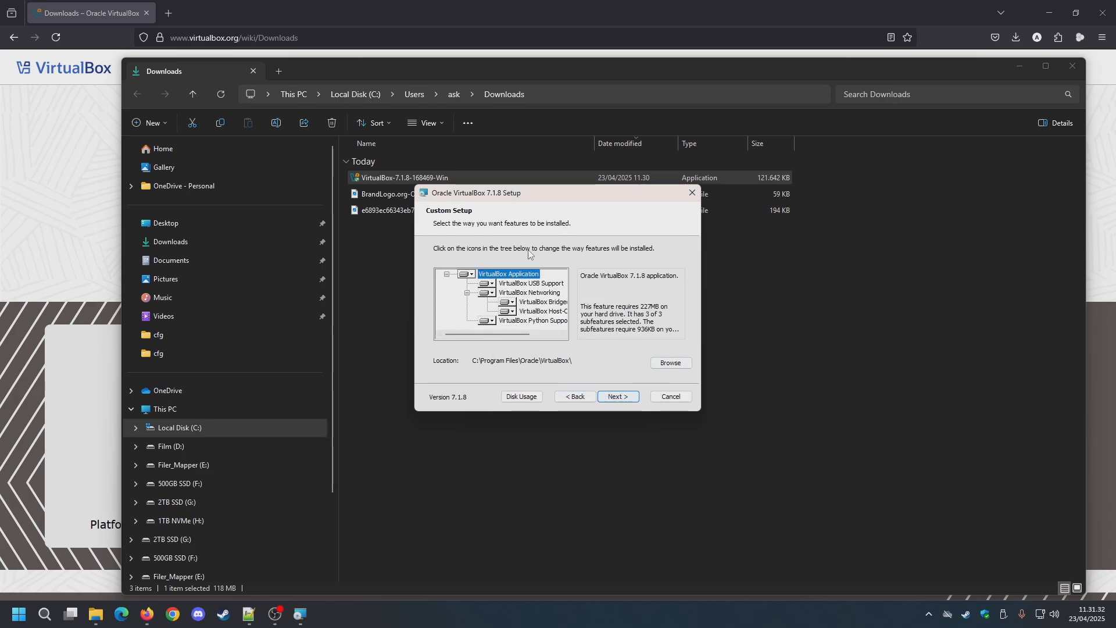
# Step: Minimize the Downloads folder and the Firefox windows so only the setup wizard remains on the desktop
pyautogui.click(1016, 68)
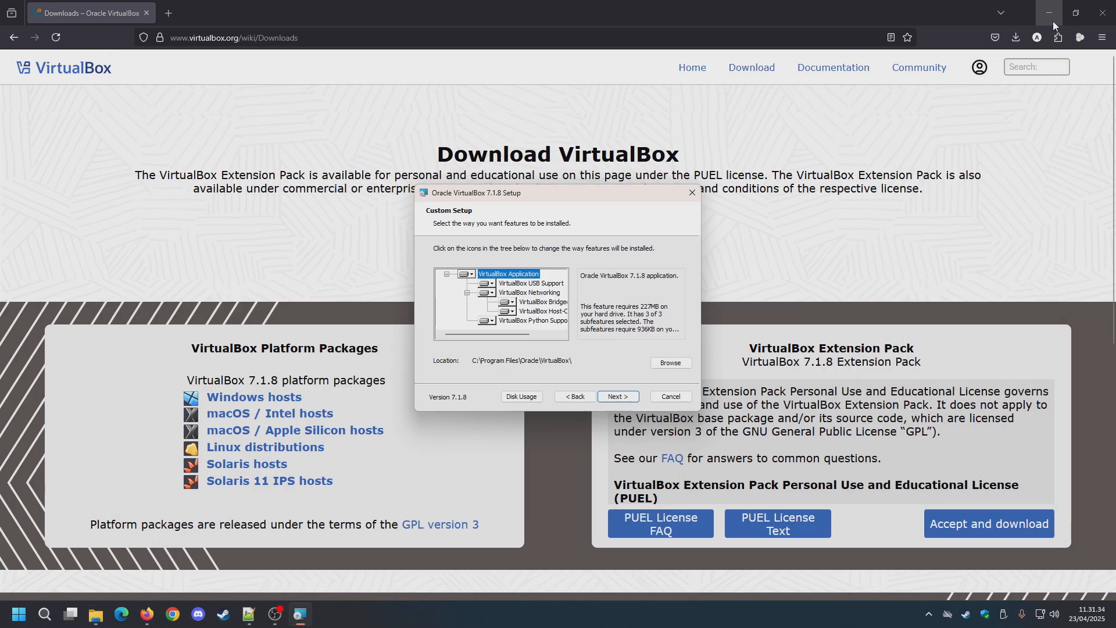
pyautogui.click(1052, 17)
pyautogui.click(1052, 16)
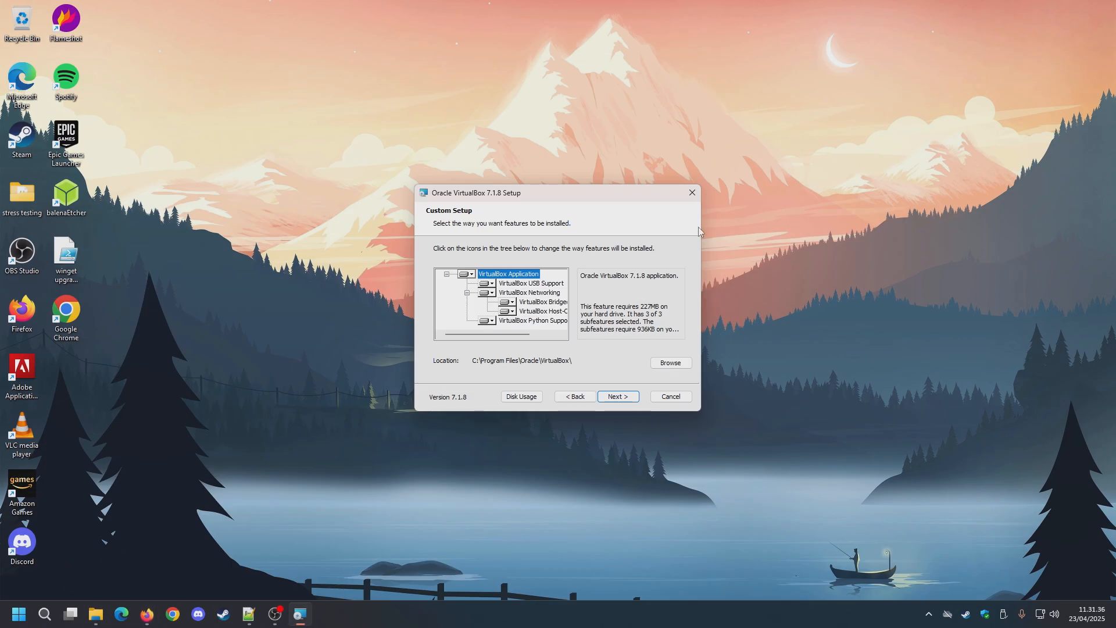
# Step: Mark the VirtualBox USB Support feature as unavailable, and set it back to install on the local hard drive
pyautogui.click(491, 284)
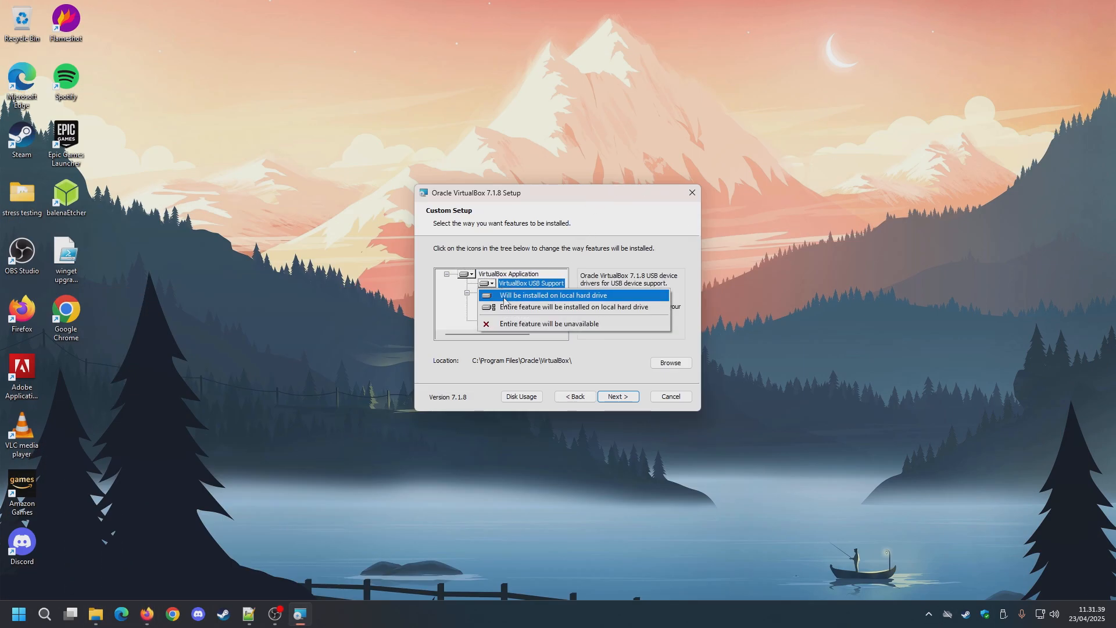
pyautogui.click(594, 326)
pyautogui.click(490, 284)
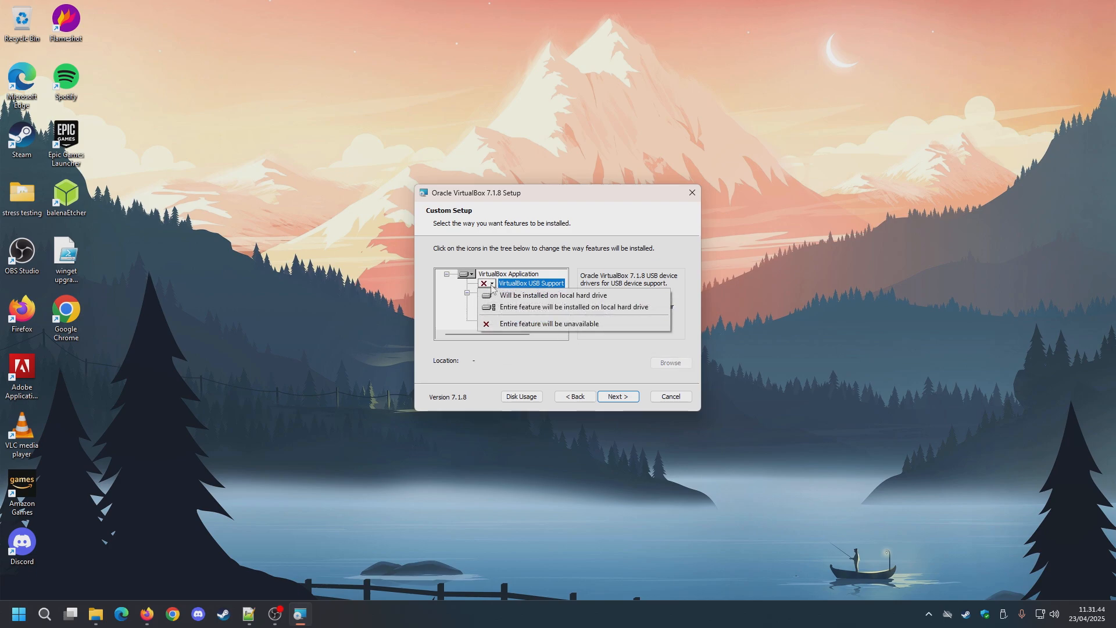
pyautogui.click(552, 295)
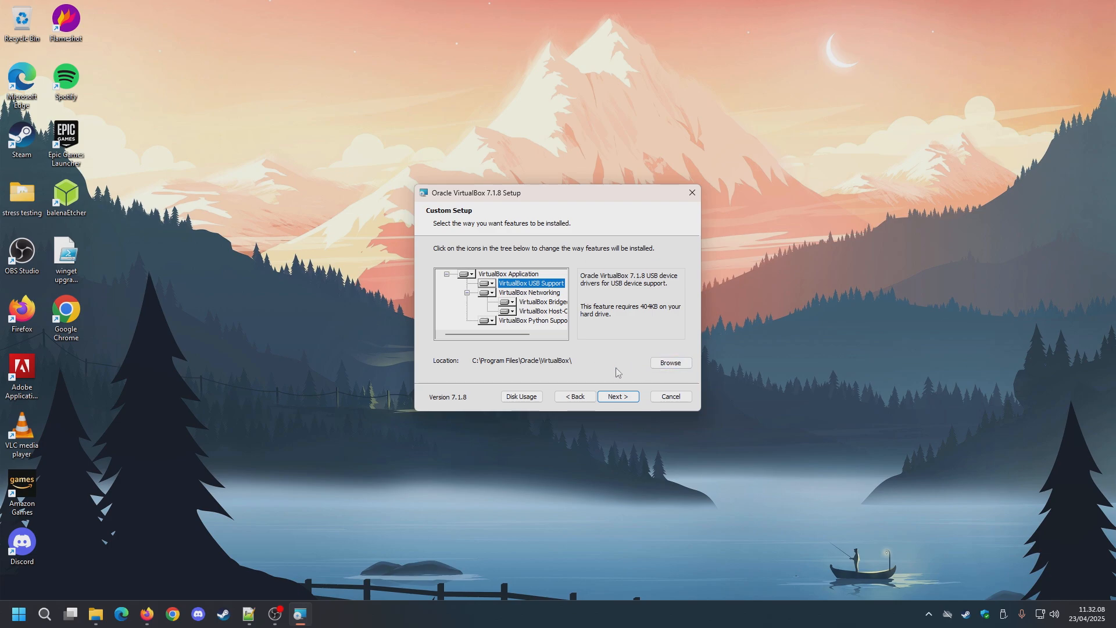
# Step: Accept the feature selection and the network interfaces warning, and disable the desktop and Quick Launch Bar shortcuts
pyautogui.click(619, 398)
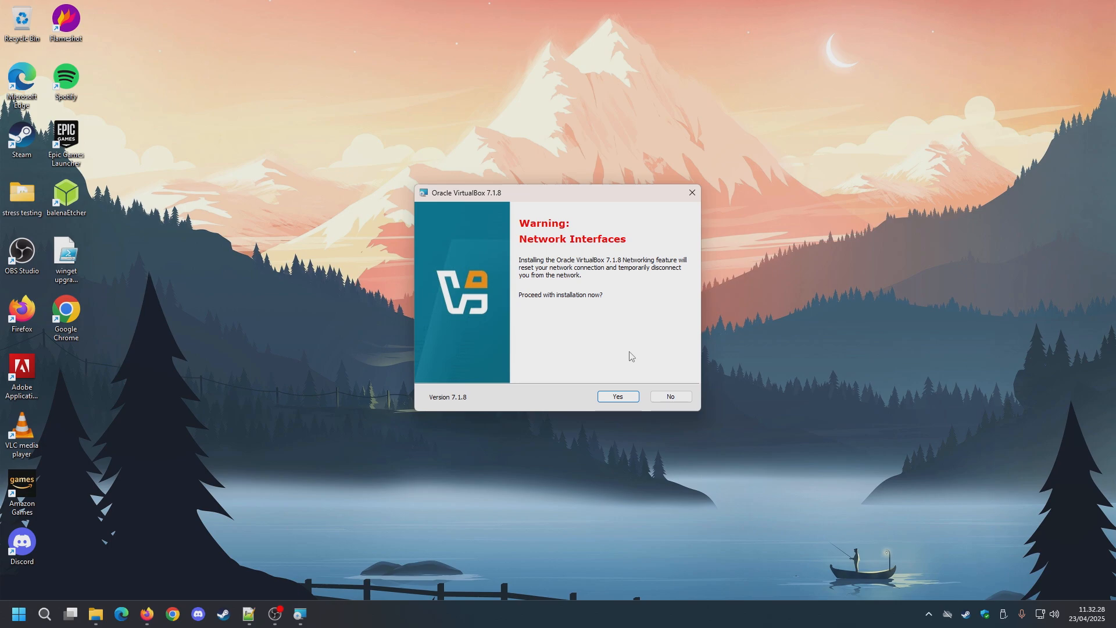
pyautogui.click(621, 398)
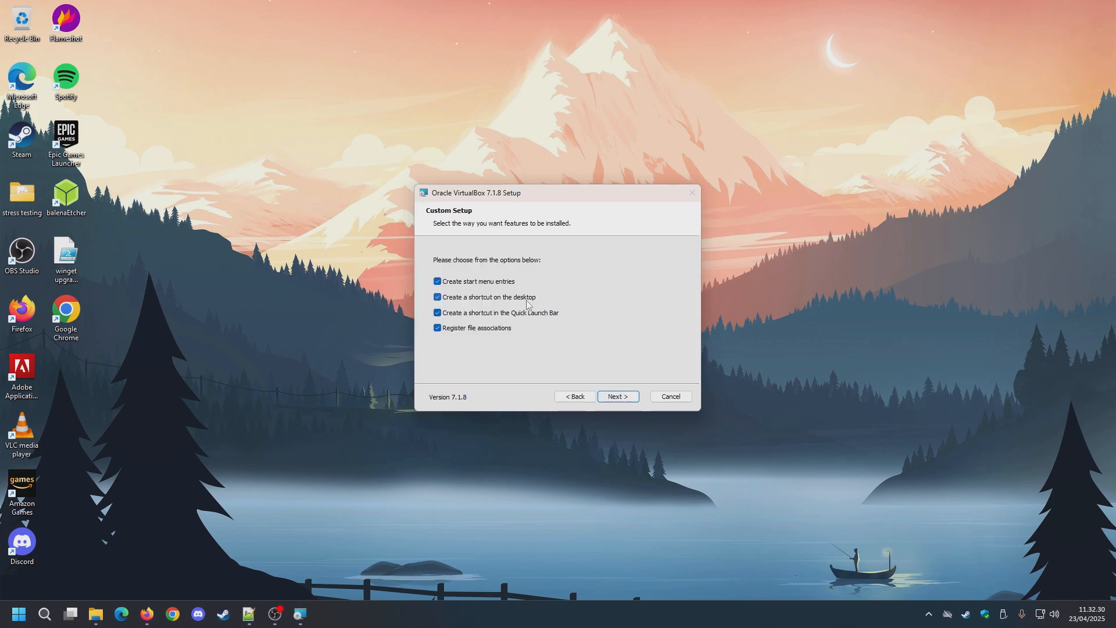
pyautogui.click(454, 303)
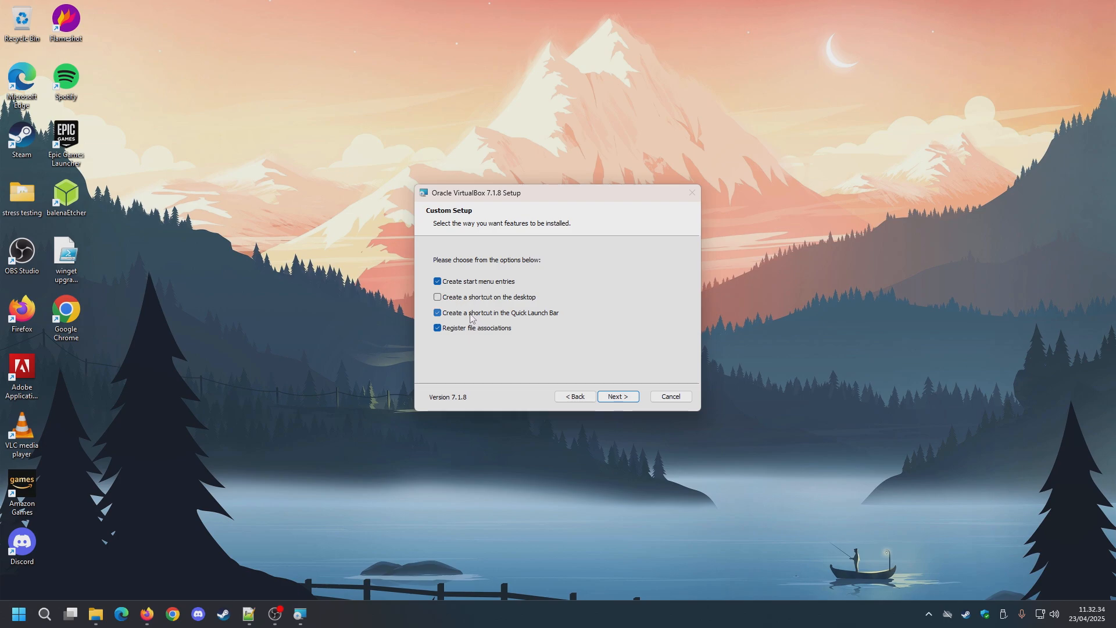
pyautogui.click(472, 314)
# Step: Install VirtualBox 7.1.8 and finish the wizard with the option to start VirtualBox after installation enabled
pyautogui.click(621, 397)
pyautogui.click(623, 398)
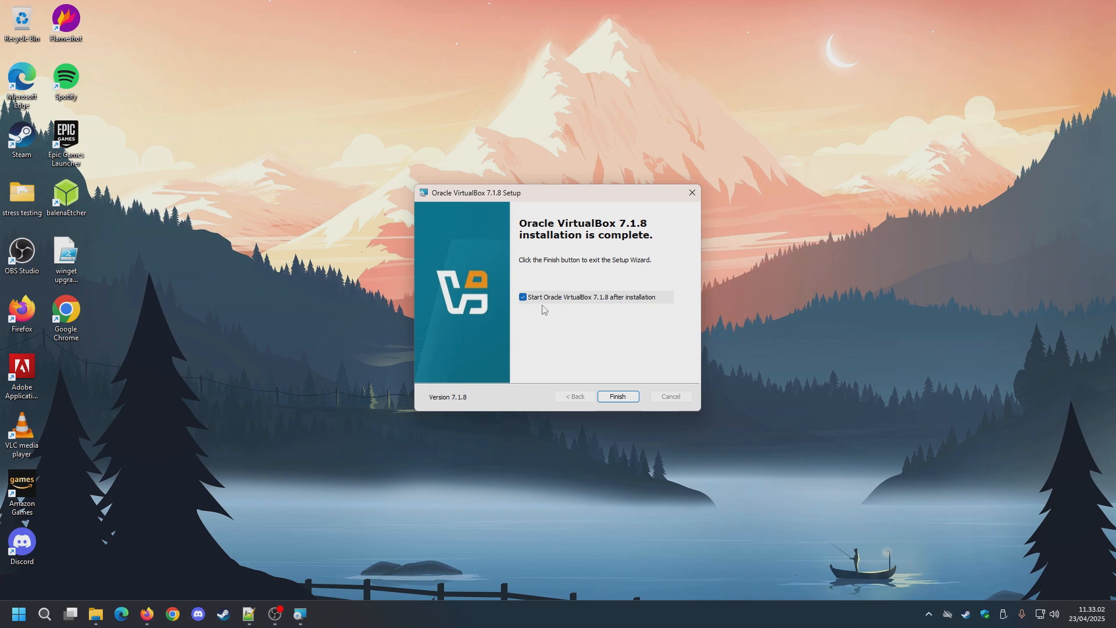
pyautogui.click(617, 395)
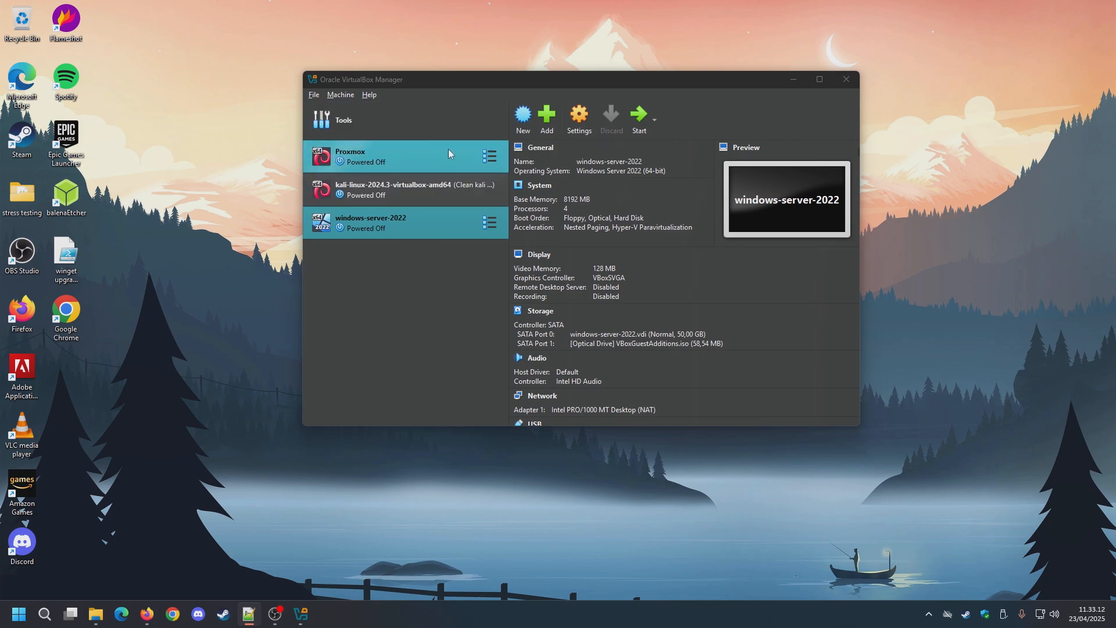
pyautogui.click(456, 278)
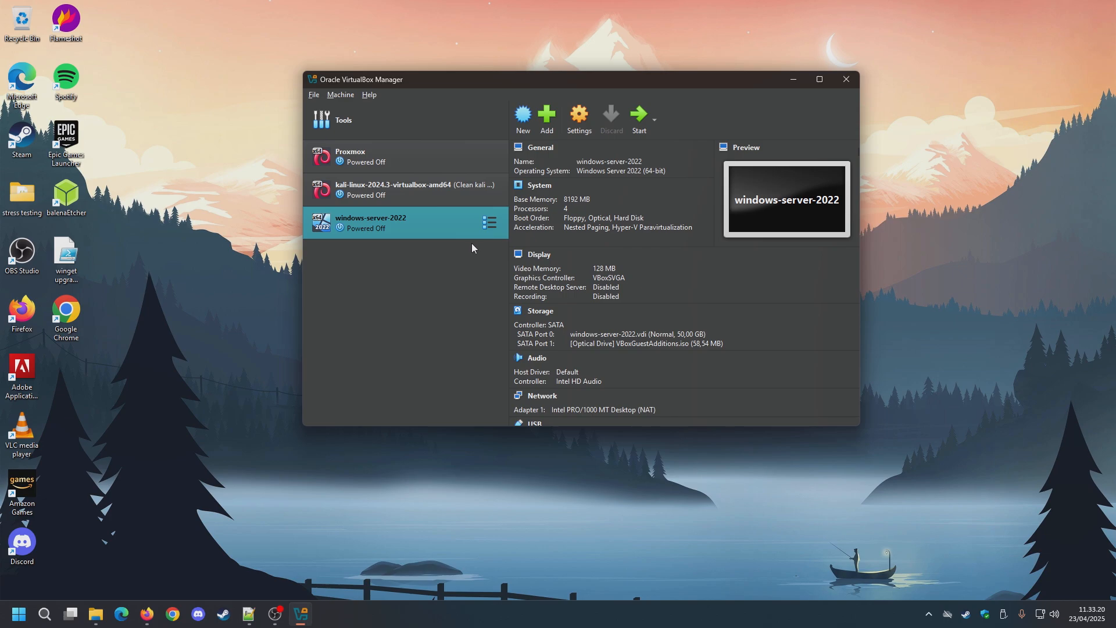
pyautogui.moveTo(550, 79); pyautogui.dragTo(567, 106)
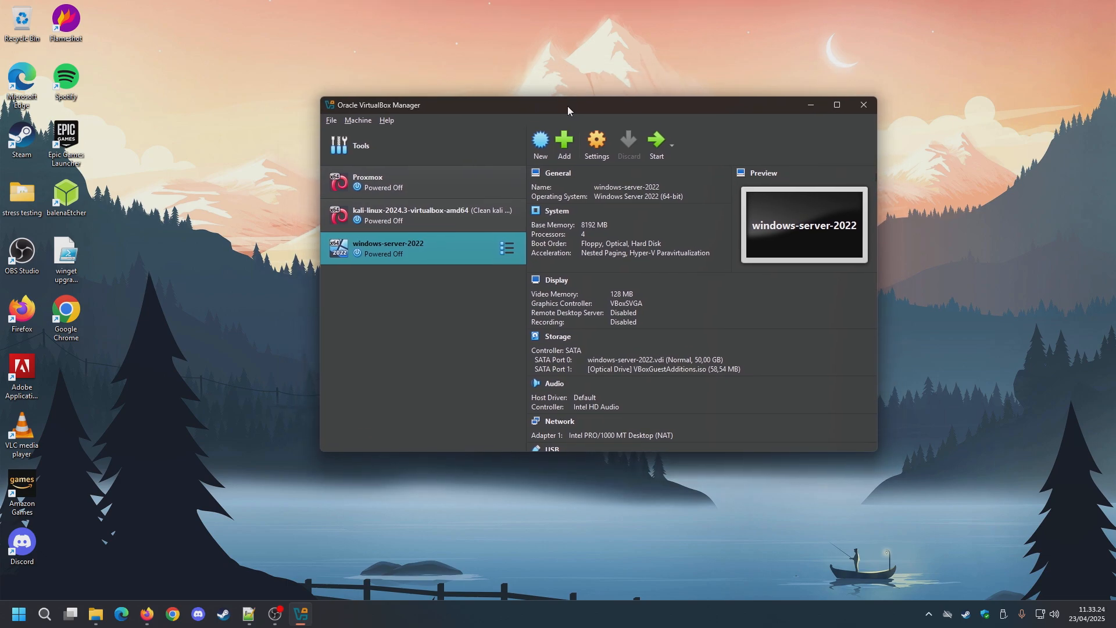